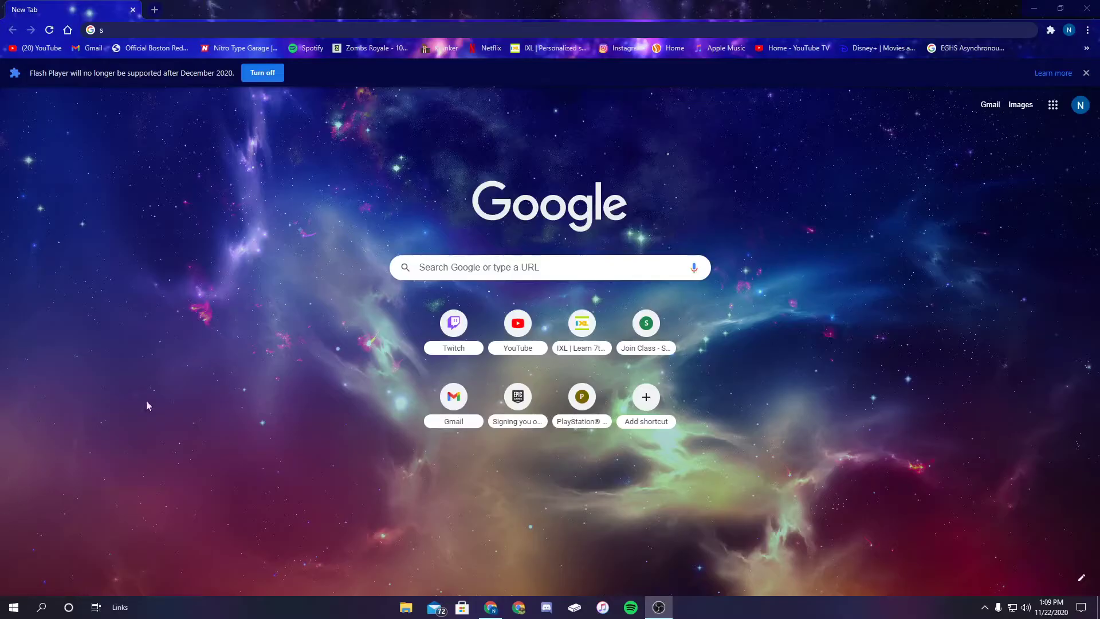
Search Google in Chrome for 'custom resolution utility', correcting the typo first.
{"action": "left_click", "coordinate": [259, 29]}
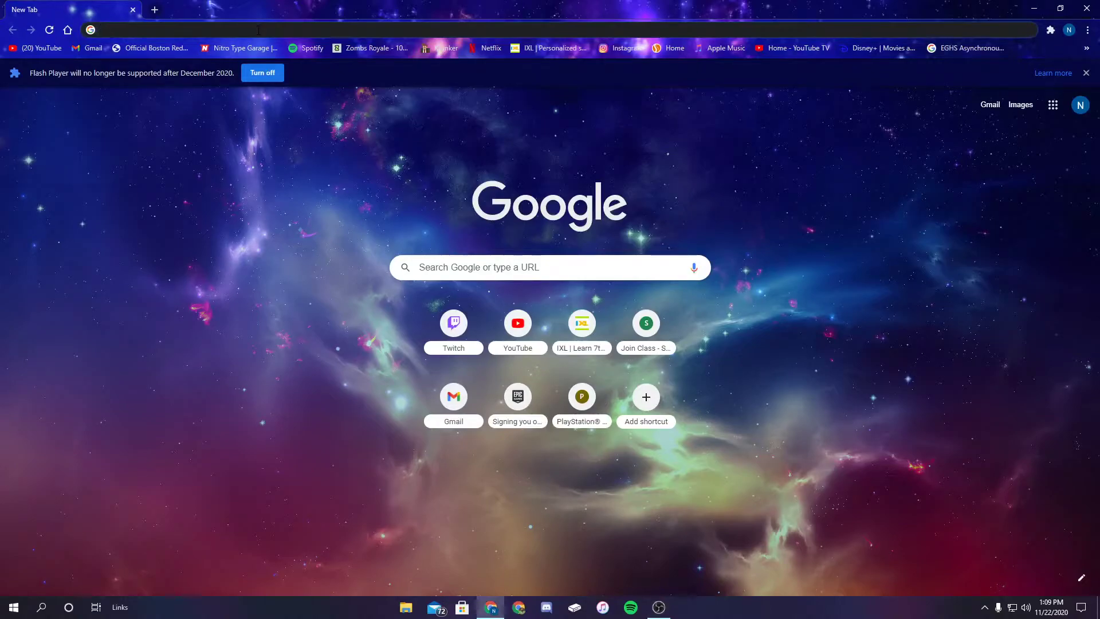
{"action": "type", "text": "custom"}
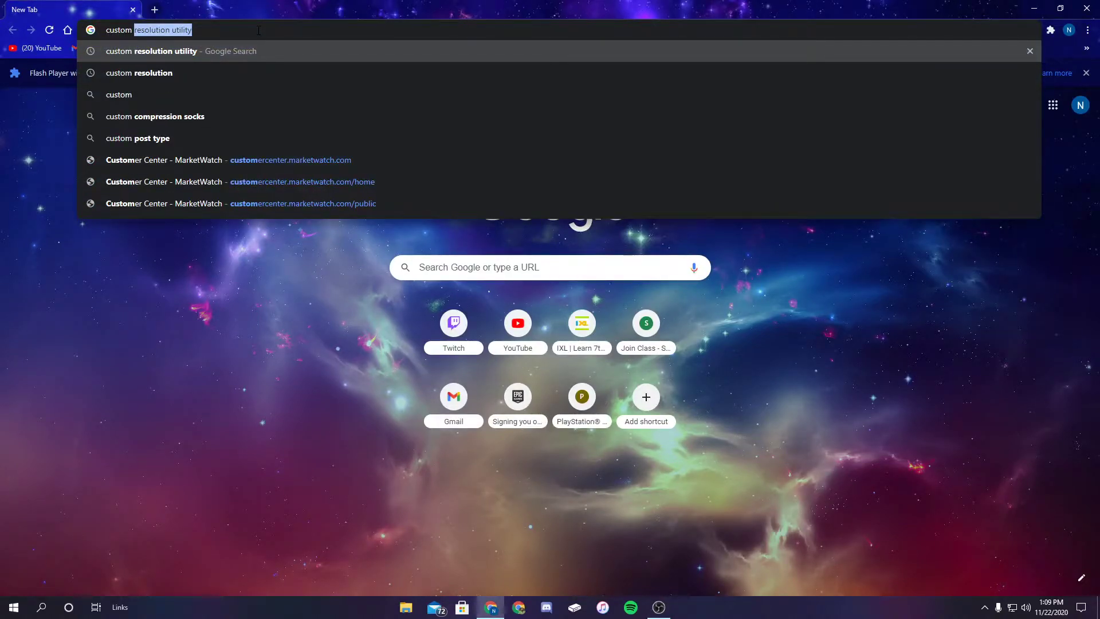
{"action": "type", "text": "  res"}
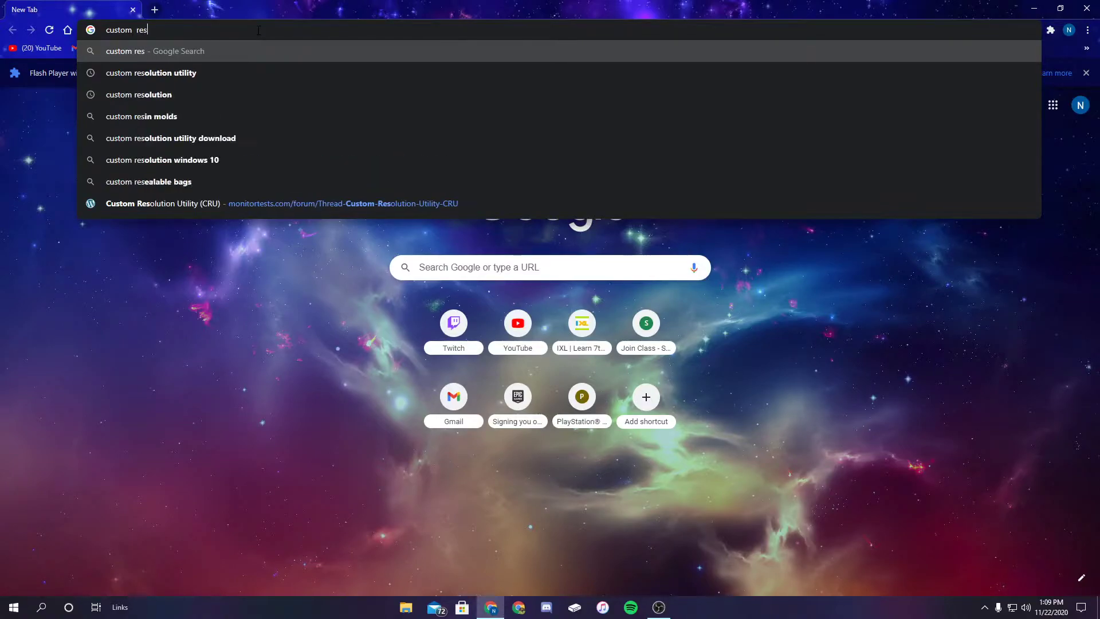
{"action": "type", "text": "olution utit"}
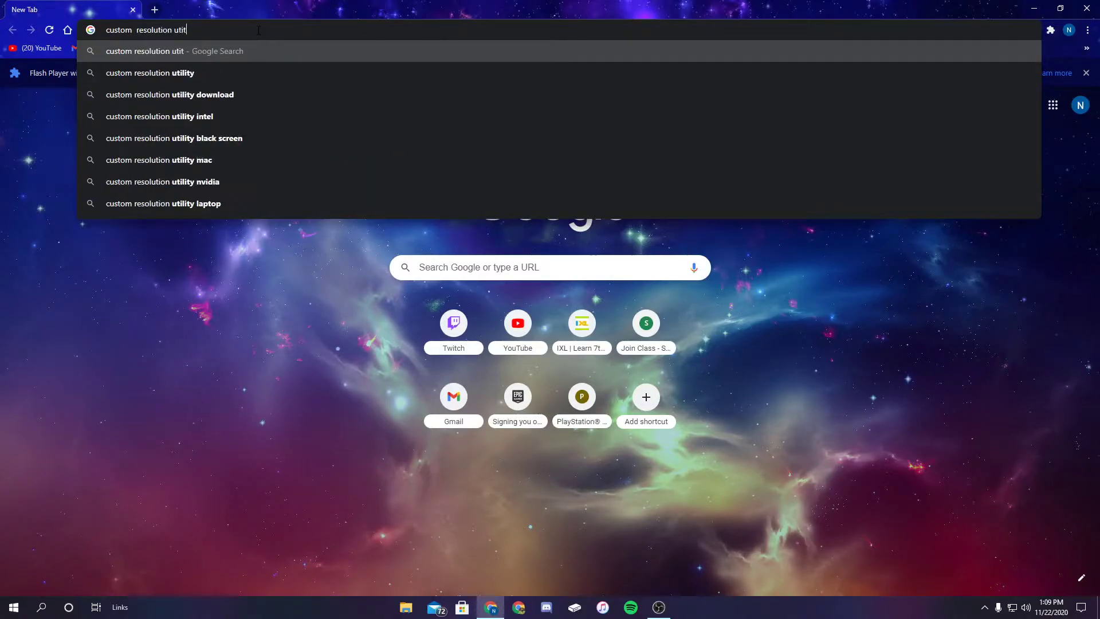
{"action": "key", "text": "BackSpace"}
{"action": "type", "text": "lity"}
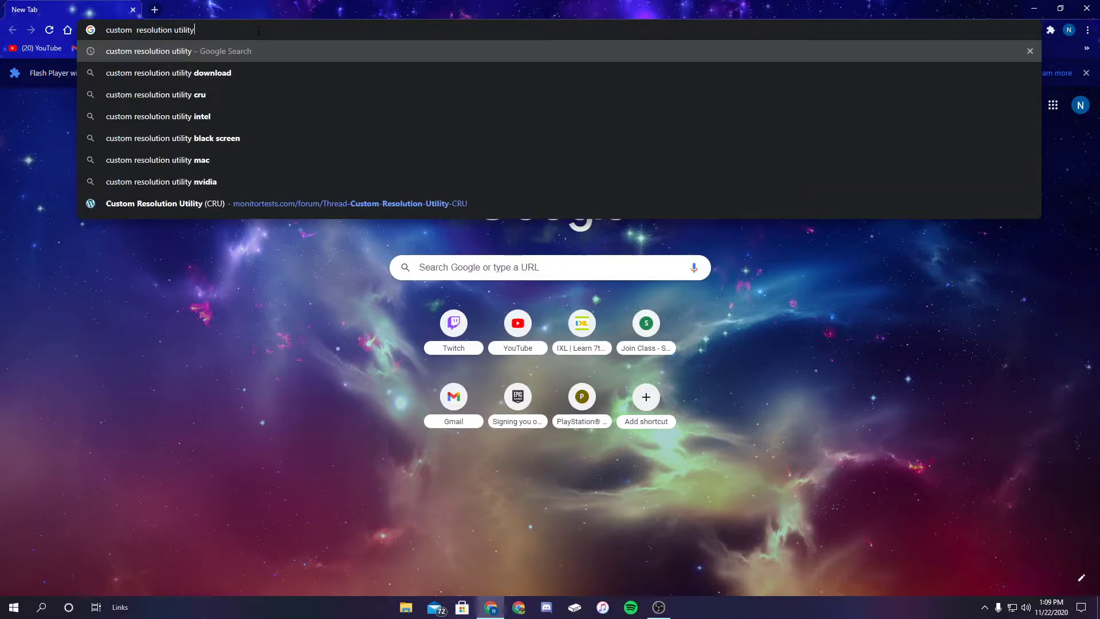
{"action": "left_click", "coordinate": [266, 51]}
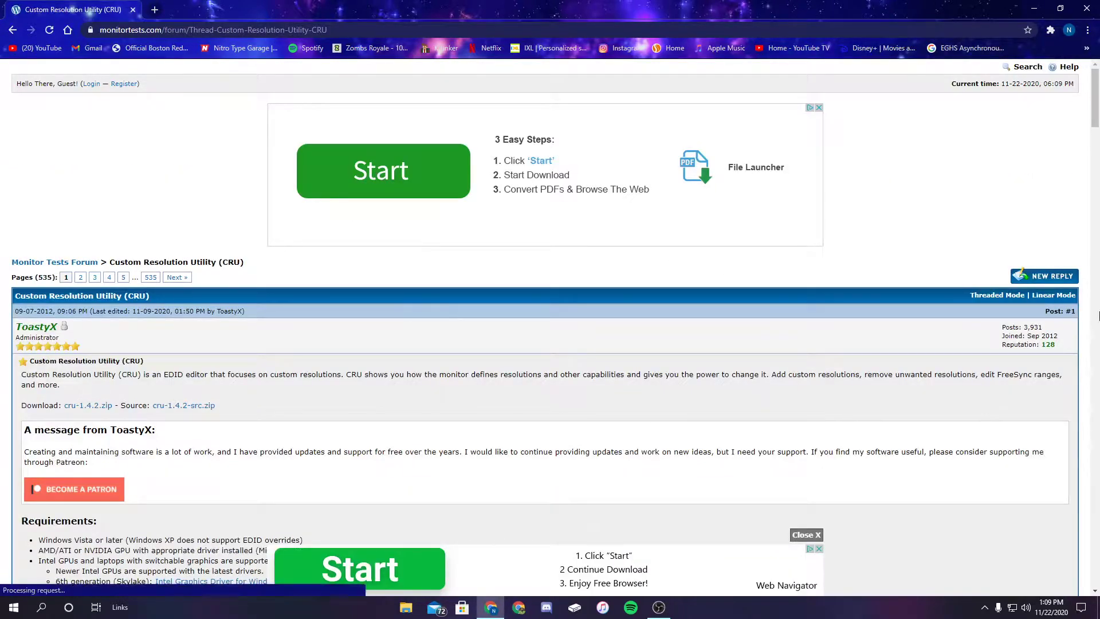
Download cru-1.4.2.zip from the Monitor Tests CRU thread and open it in WinRAR.
{"action": "scroll", "coordinate": [147, 336], "scroll_direction": "down", "scroll_amount": 1}
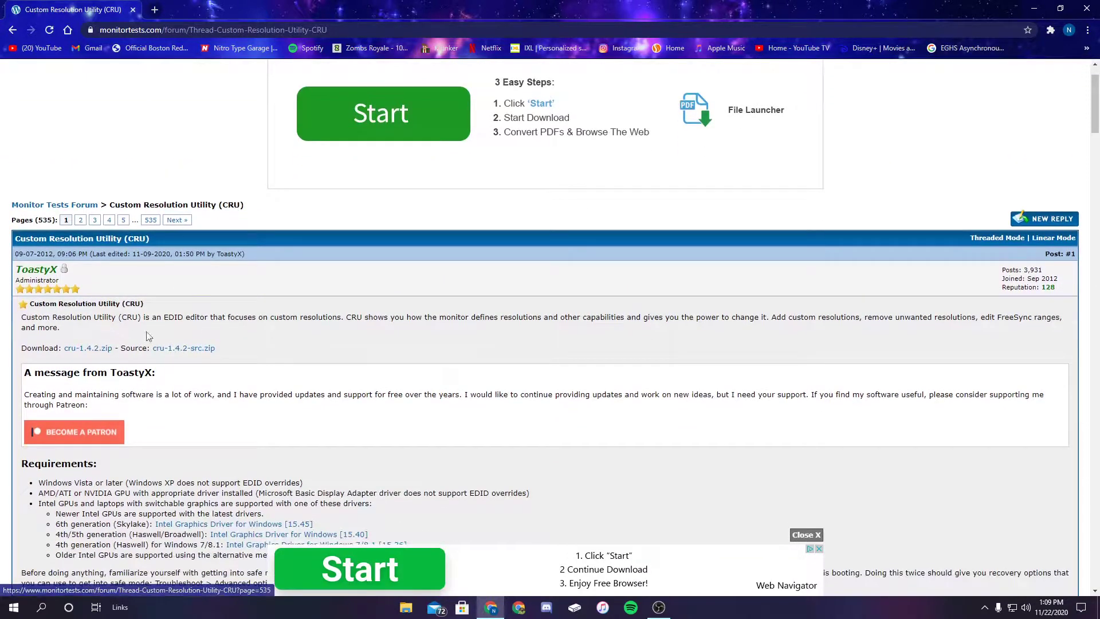
{"action": "left_click", "coordinate": [88, 350]}
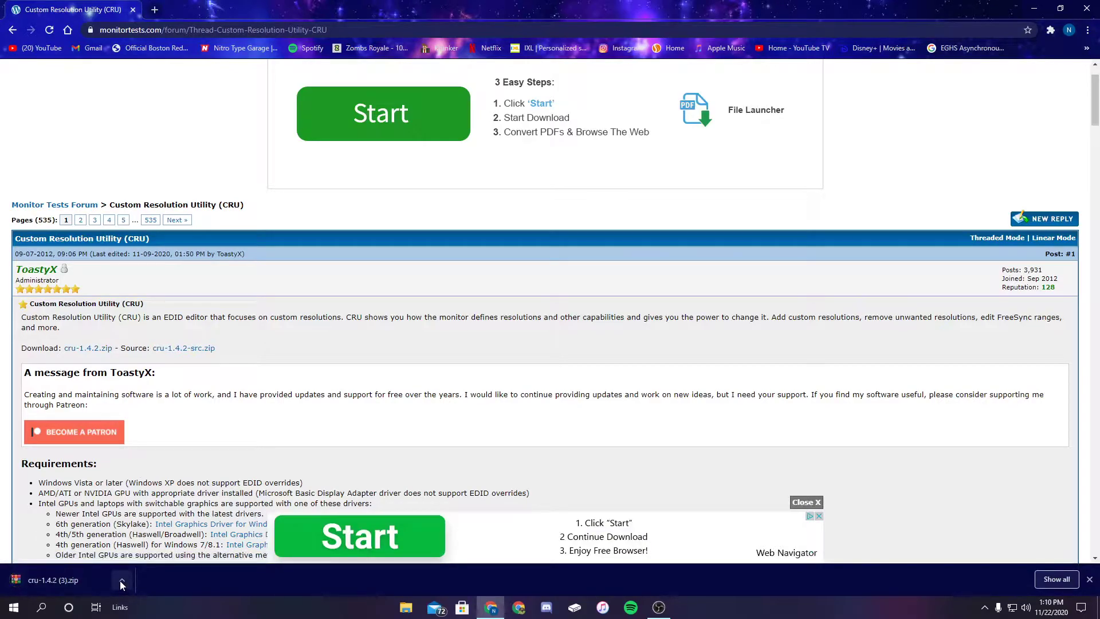
{"action": "left_click", "coordinate": [119, 580]}
{"action": "left_click", "coordinate": [151, 508]}
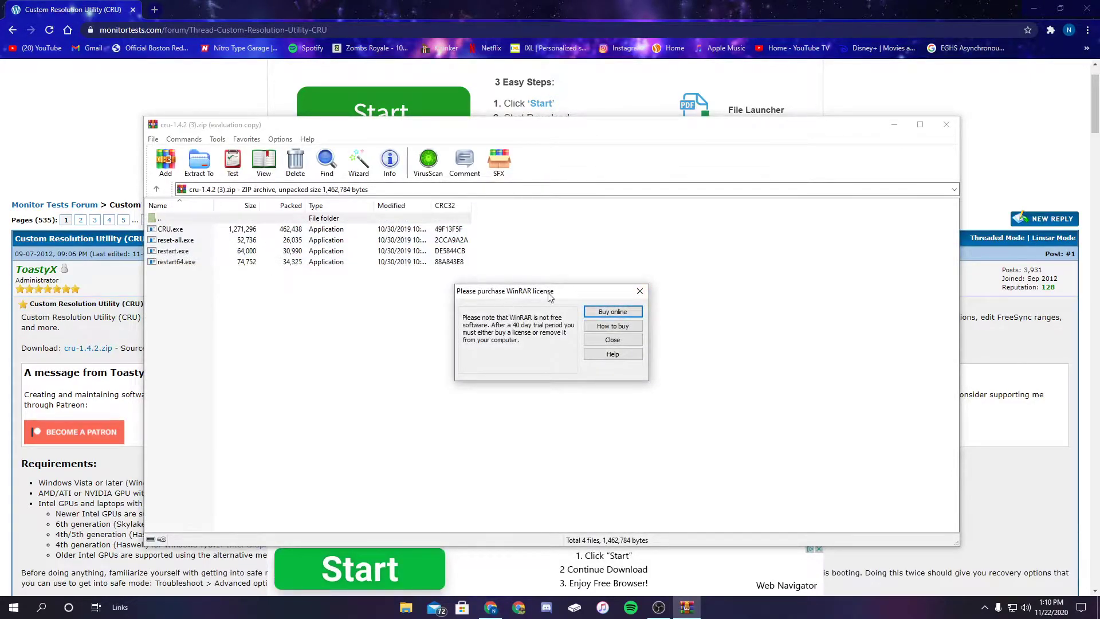
Dismiss the WinRAR license reminder and launch CRU.exe from the archive.
{"action": "left_click", "coordinate": [639, 292]}
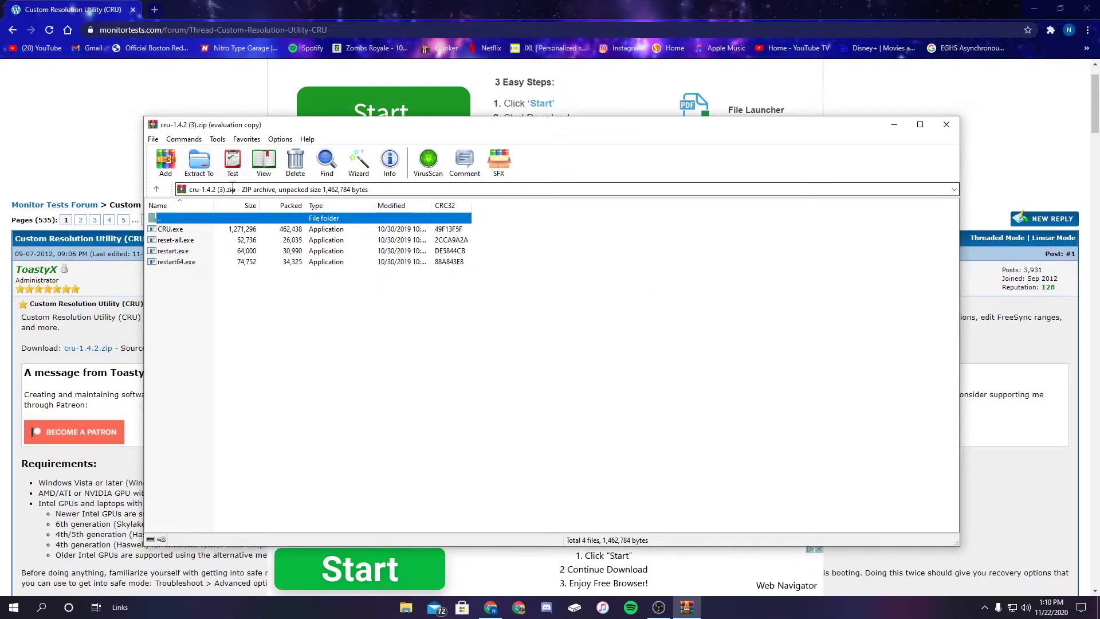
{"action": "left_click", "coordinate": [184, 232]}
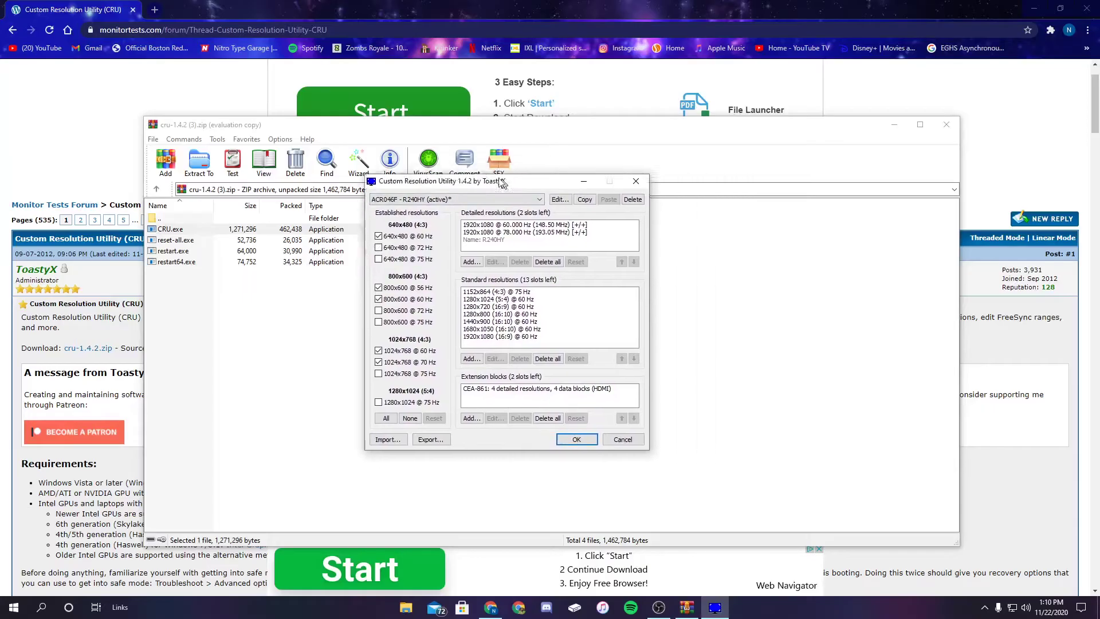
Choose 'SPT0ACD - Sceptre M27 (active)' in CRU's monitor dropdown.
{"action": "left_click_drag", "start_coordinate": [524, 167], "coordinate": [605, 185]}
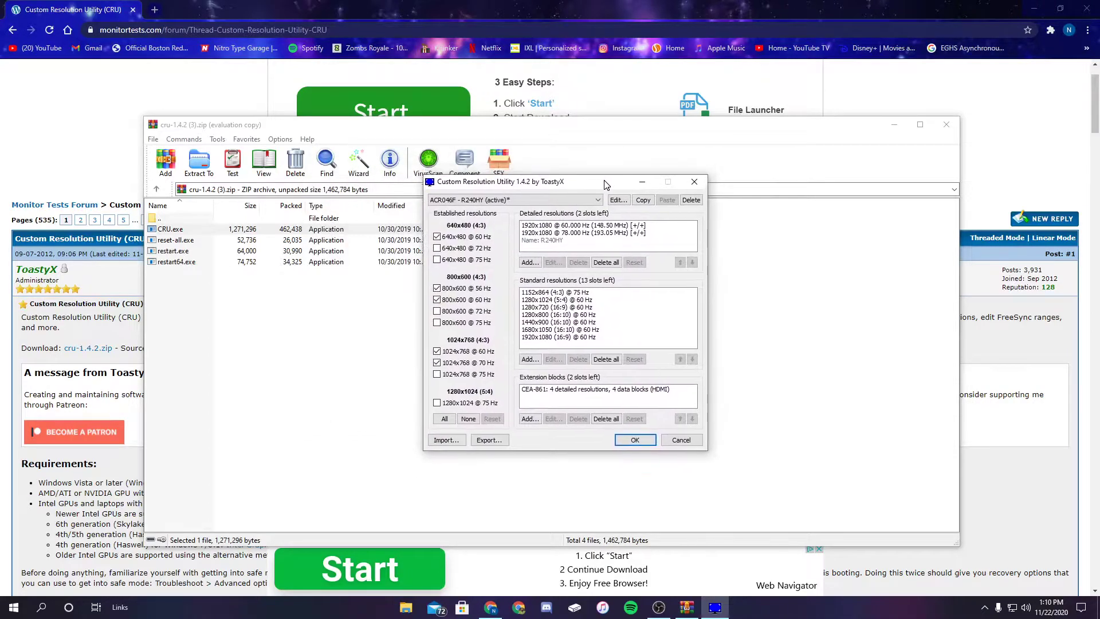
{"action": "left_click", "coordinate": [570, 200]}
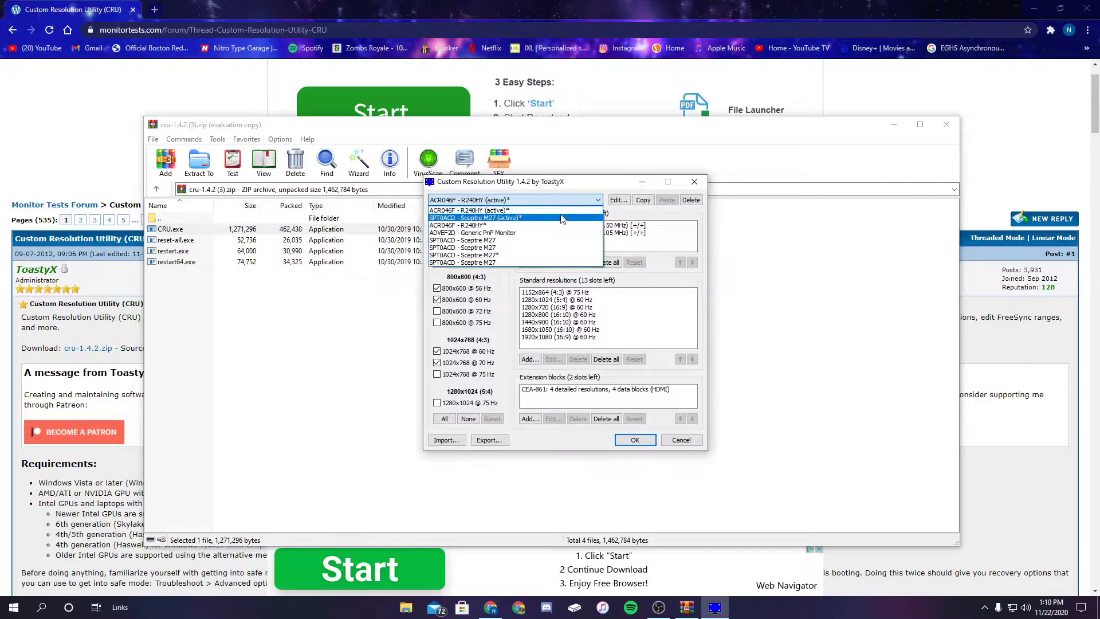
{"action": "left_click", "coordinate": [401, 275]}
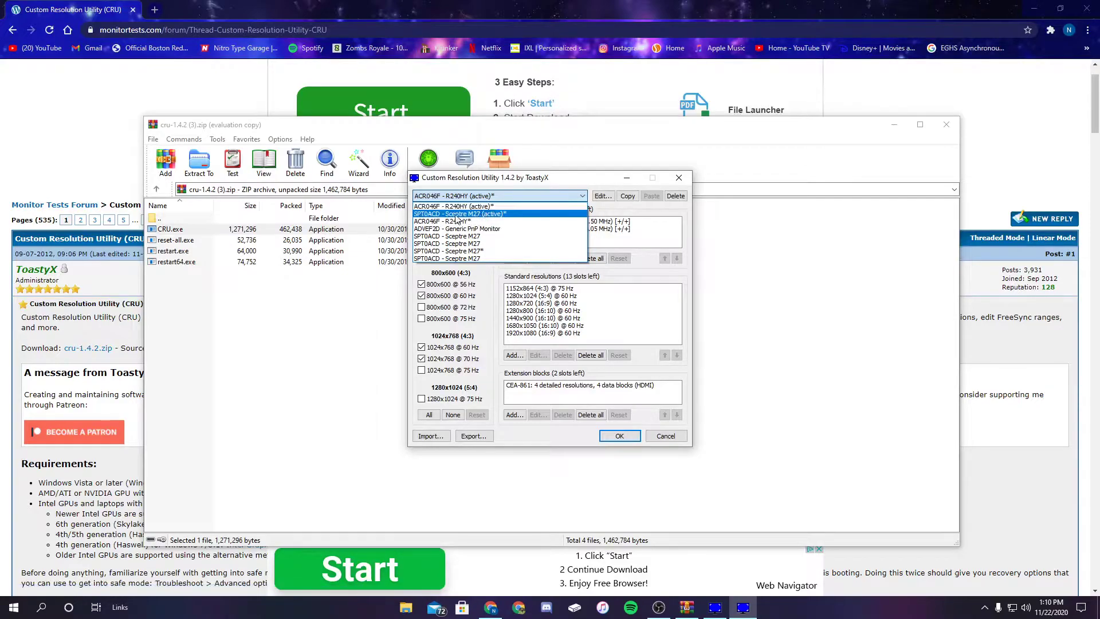
{"action": "left_click", "coordinate": [458, 214]}
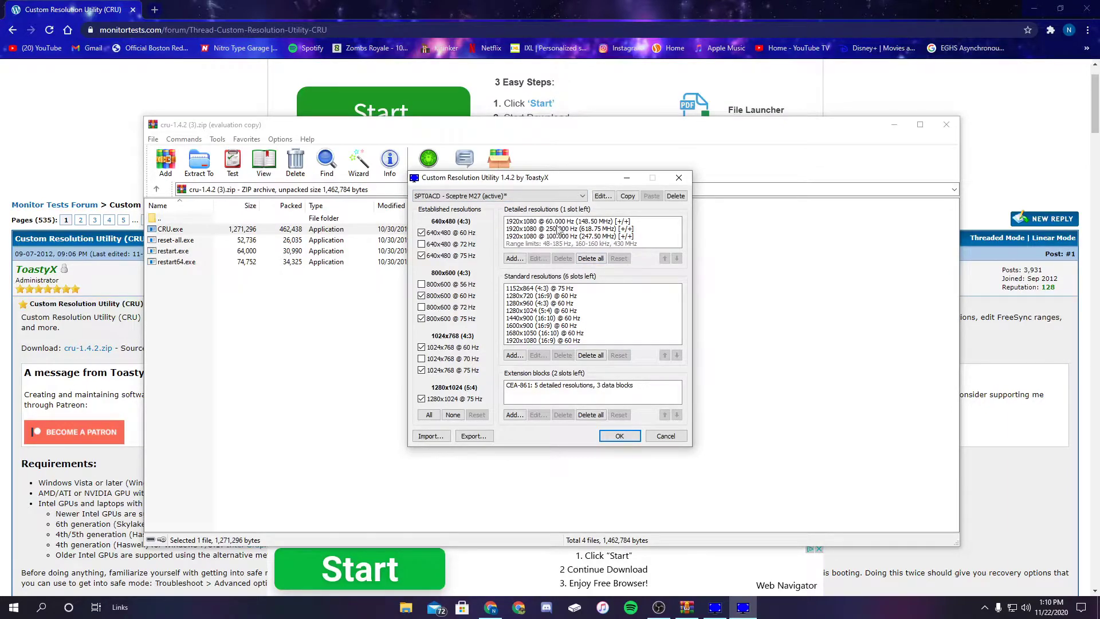
Add a 1920x1080 detailed resolution with its refresh rate changed from 60 to 80 Hz.
{"action": "left_click", "coordinate": [522, 259]}
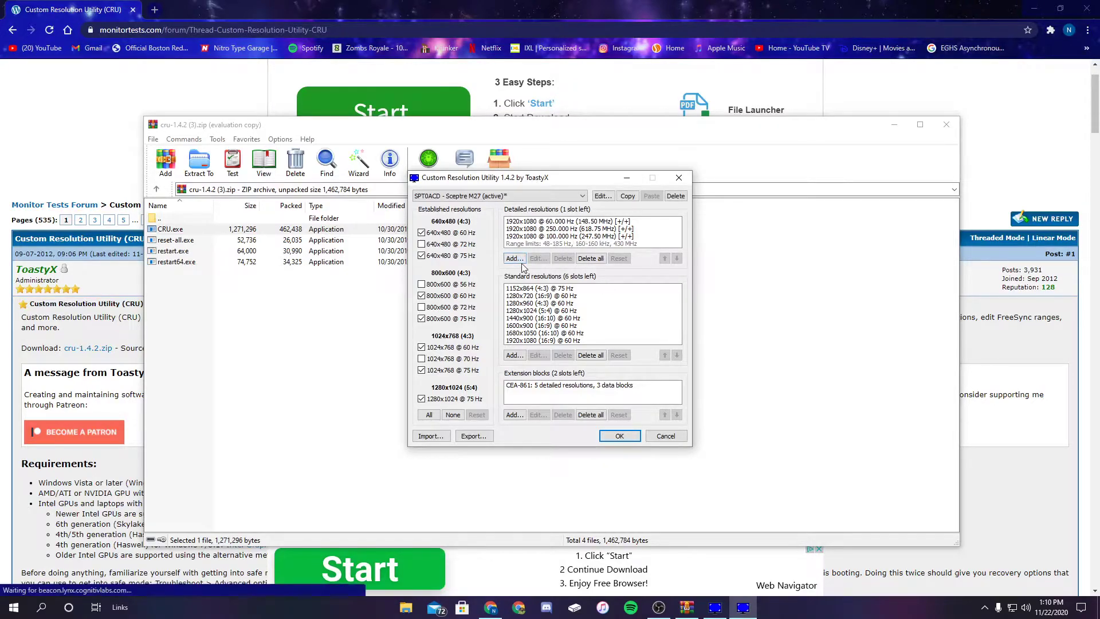
{"action": "left_click", "coordinate": [524, 366]}
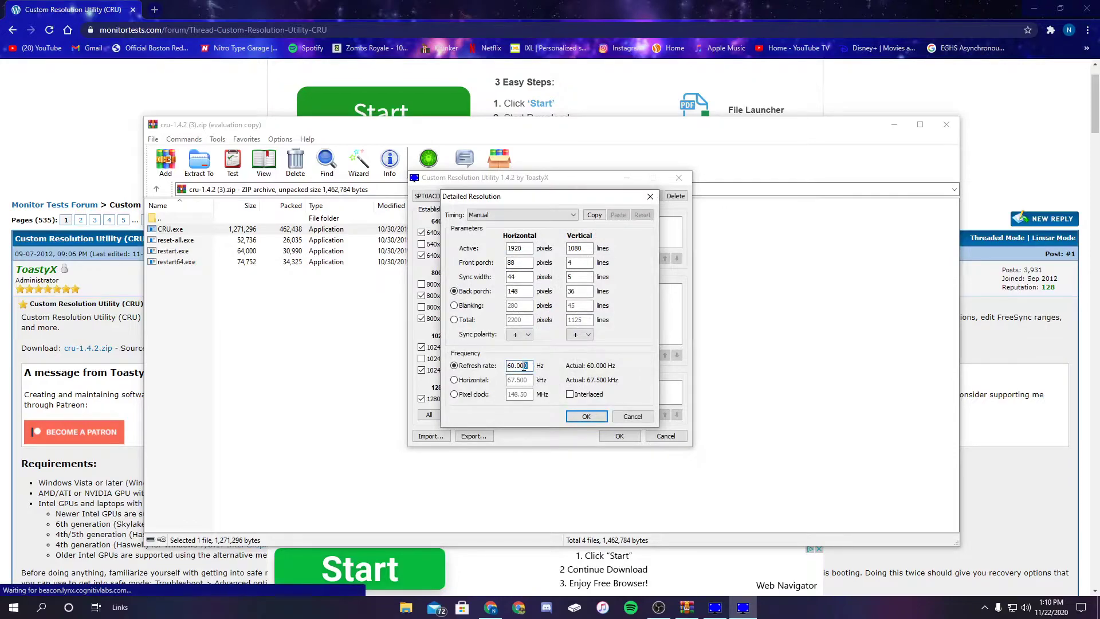
{"action": "left_click_drag", "start_coordinate": [528, 366], "coordinate": [498, 365]}
{"action": "key", "text": "BackSpace"}
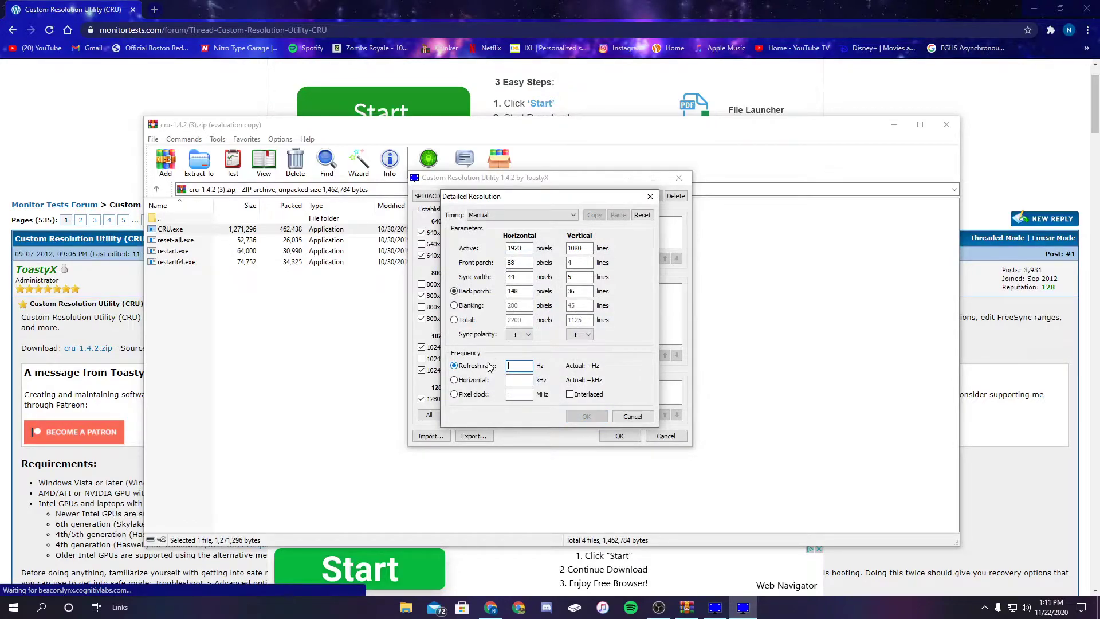
{"action": "type", "text": "80"}
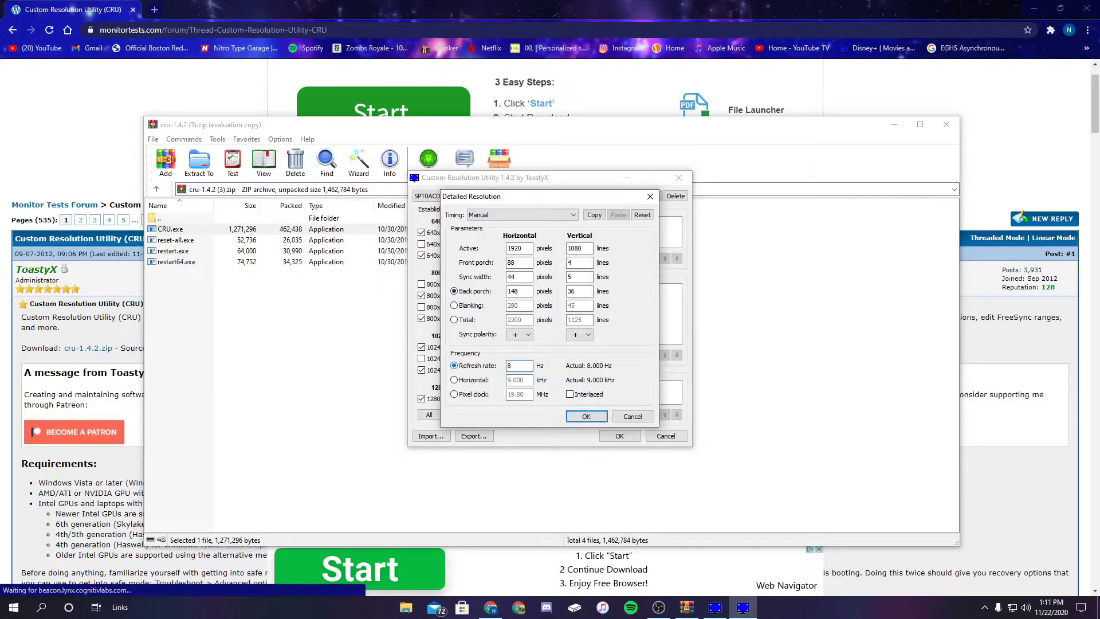
{"action": "left_click", "coordinate": [587, 418]}
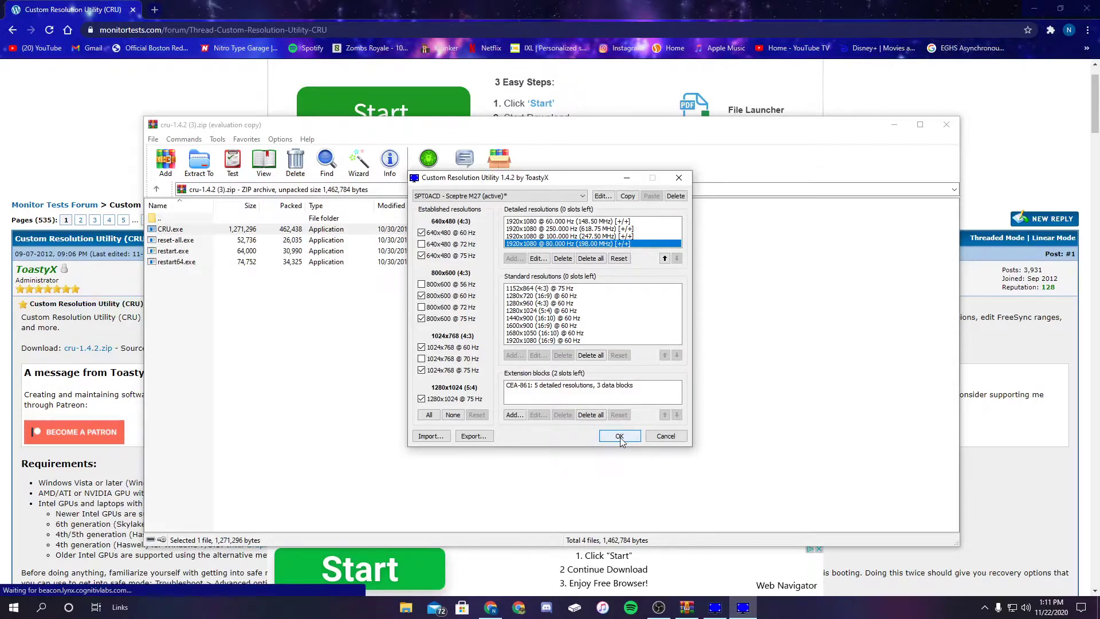
Save the CRU changes with OK, then close WinRAR, Chrome and the remaining CRU window.
{"action": "left_click", "coordinate": [620, 437]}
{"action": "left_click", "coordinate": [946, 124]}
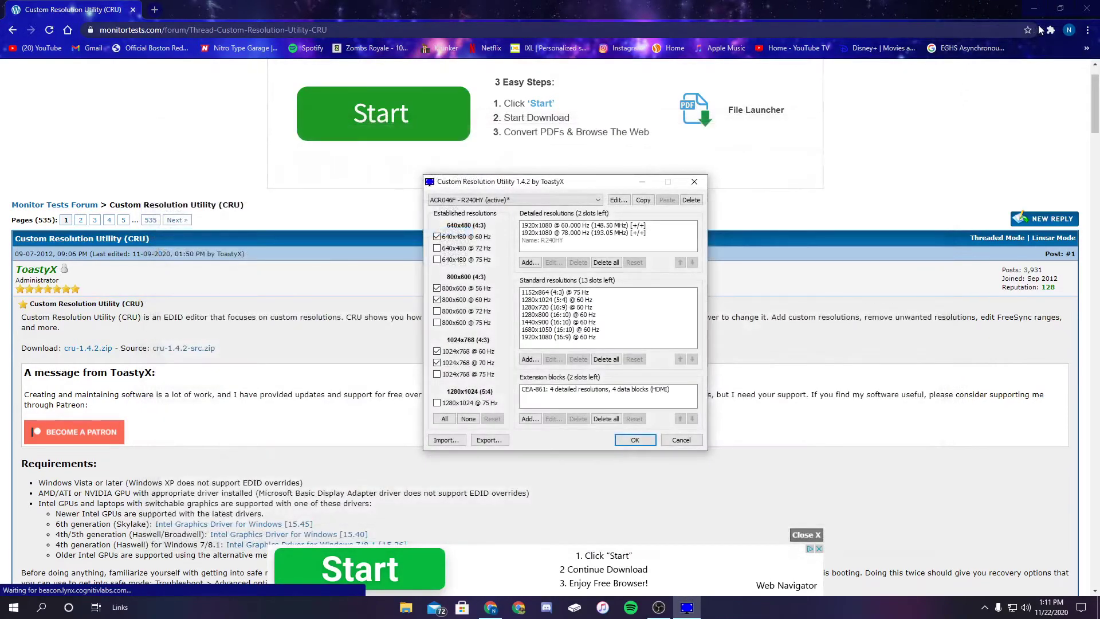
{"action": "left_click_drag", "start_coordinate": [1034, 10], "coordinate": [810, 10]}
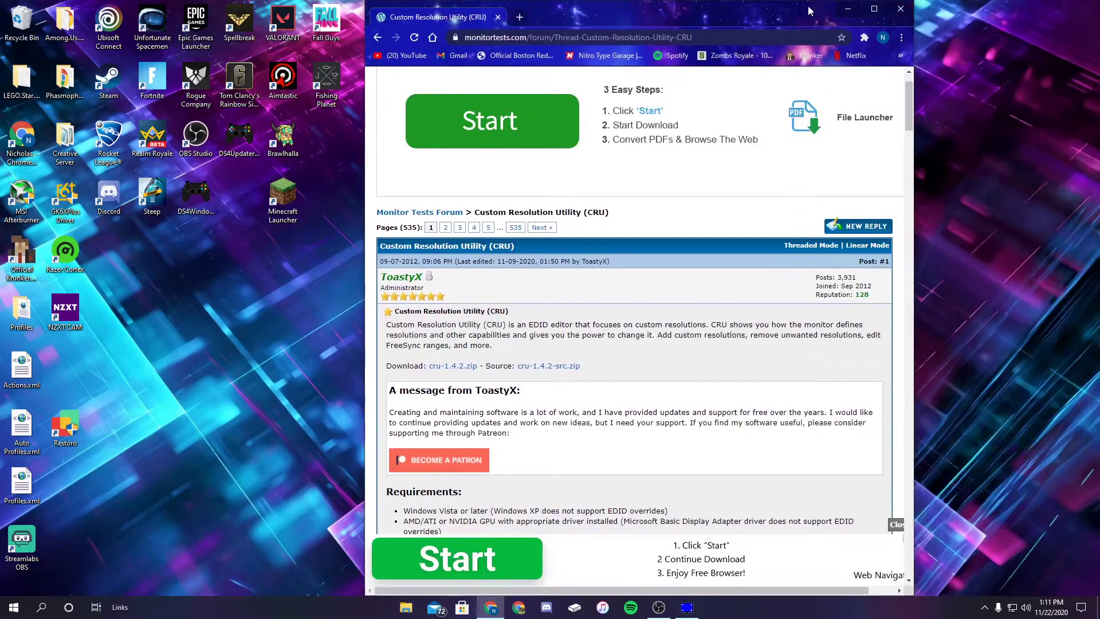
{"action": "left_click", "coordinate": [900, 8]}
{"action": "left_click", "coordinate": [698, 187]}
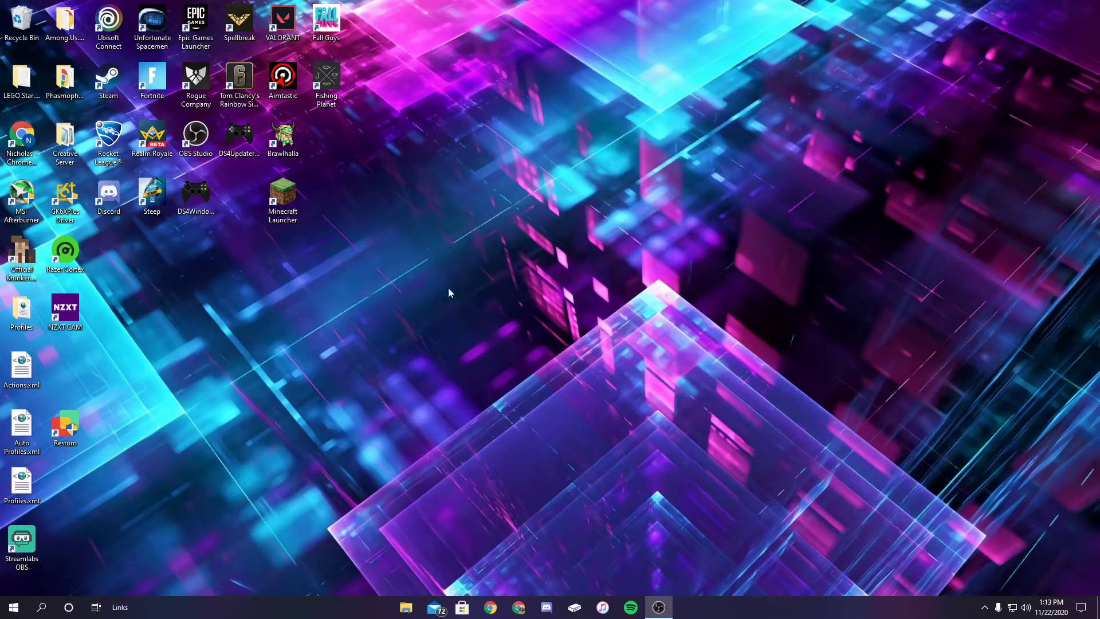
Open Display settings from the desktop's right-click menu and go to Advanced display settings.
{"action": "right_click", "coordinate": [512, 304]}
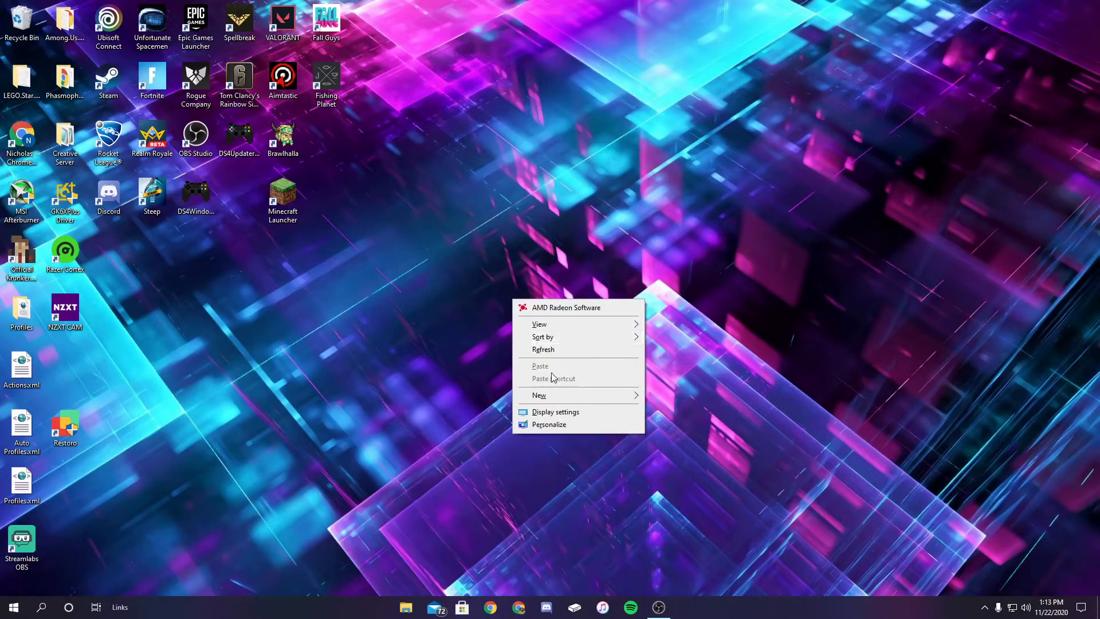
{"action": "left_click", "coordinate": [557, 416]}
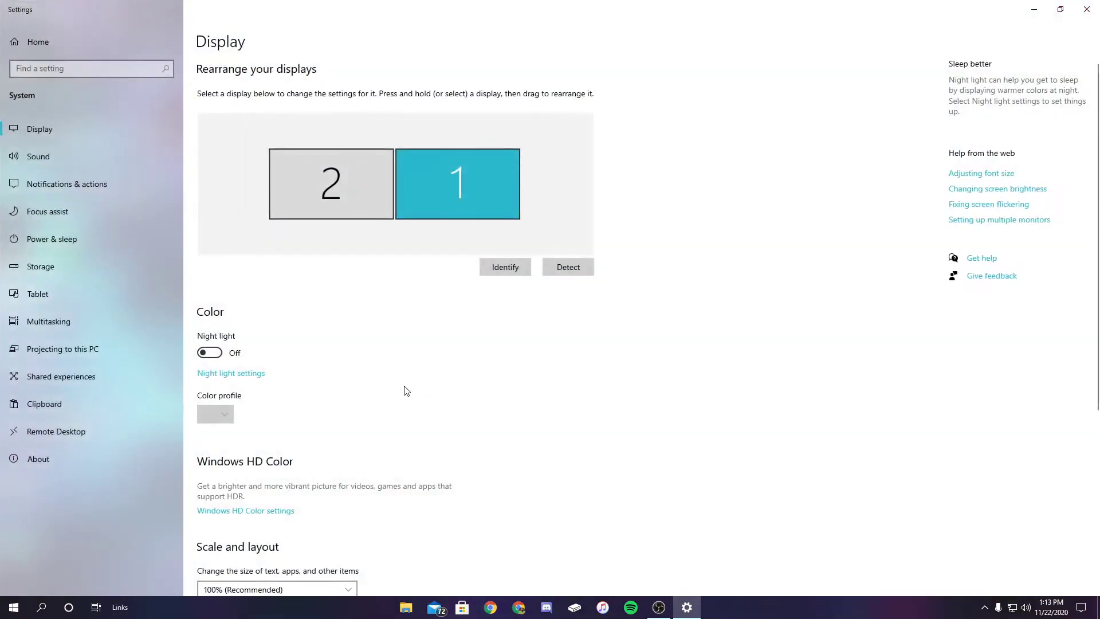
{"action": "scroll", "coordinate": [417, 326], "scroll_direction": "down", "scroll_amount": 5}
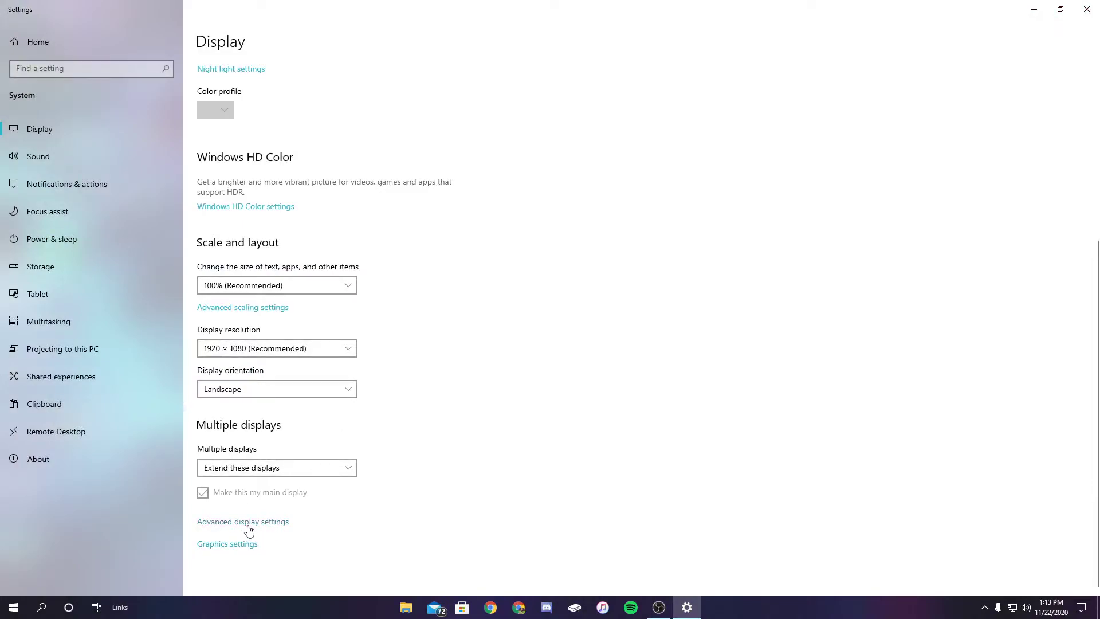
{"action": "left_click", "coordinate": [249, 525]}
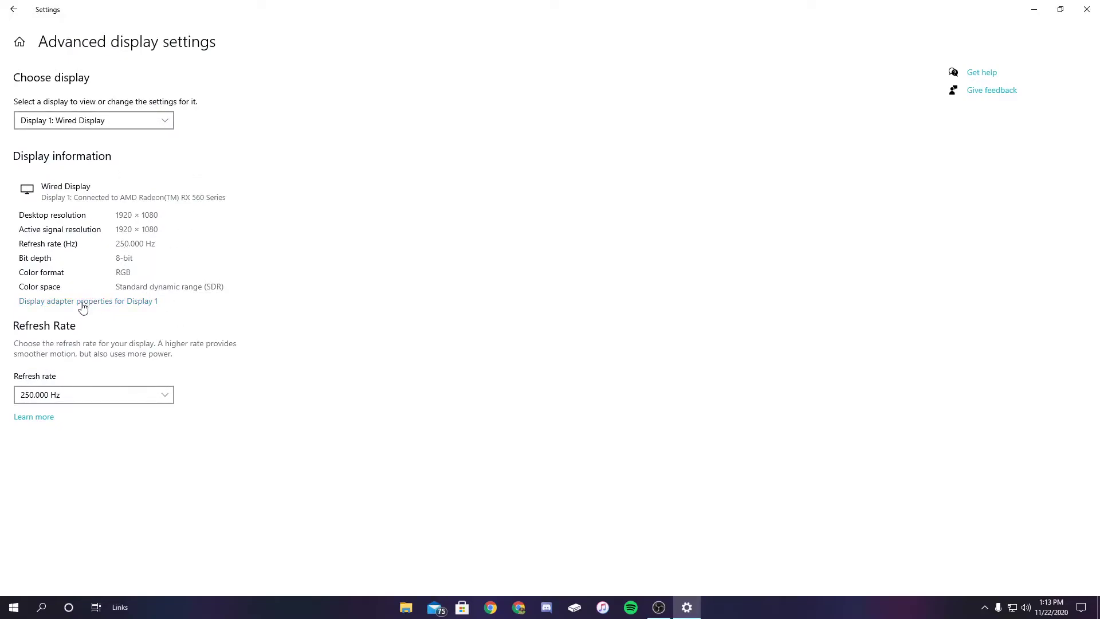
Open Display 1's adapter properties Monitor tab, close it, and confirm Display 1 is selected.
{"action": "left_click", "coordinate": [117, 304]}
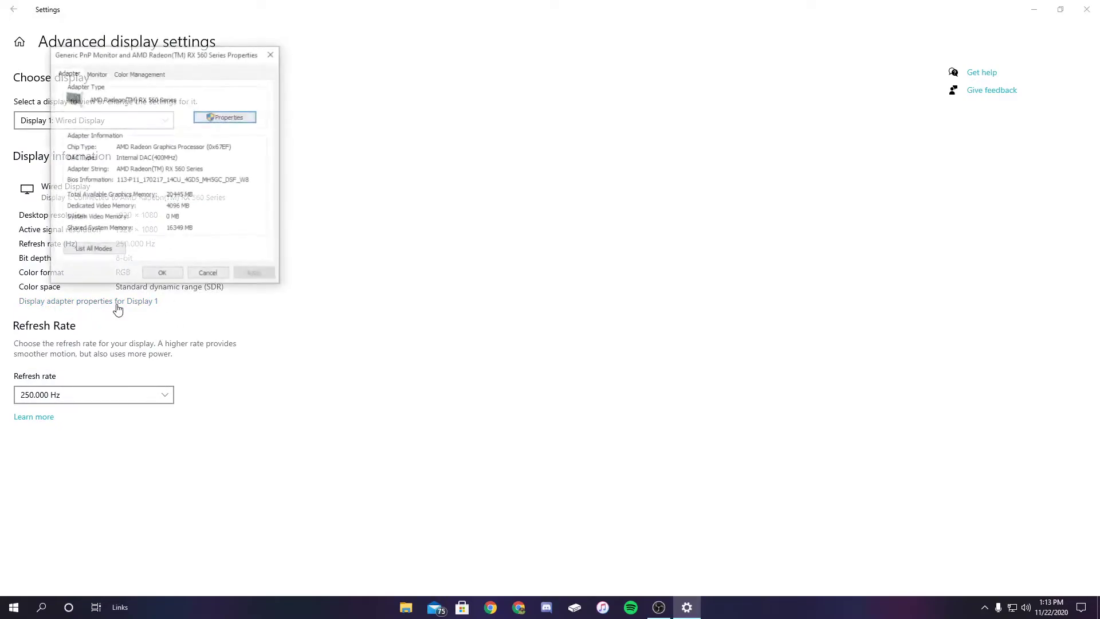
{"action": "left_click", "coordinate": [95, 73]}
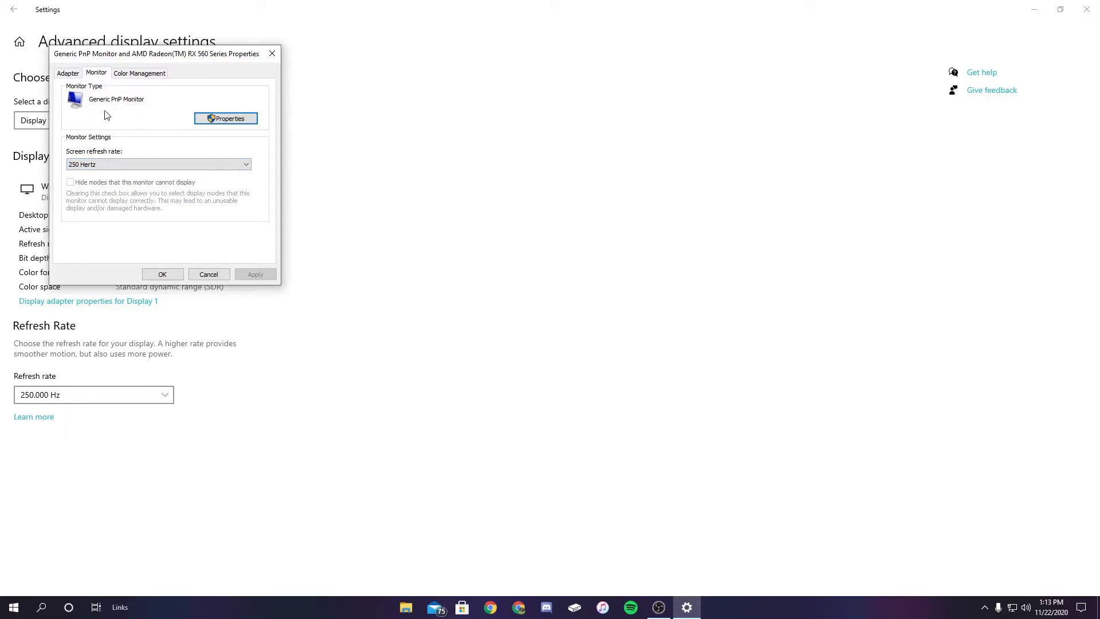
{"action": "left_click", "coordinate": [272, 54]}
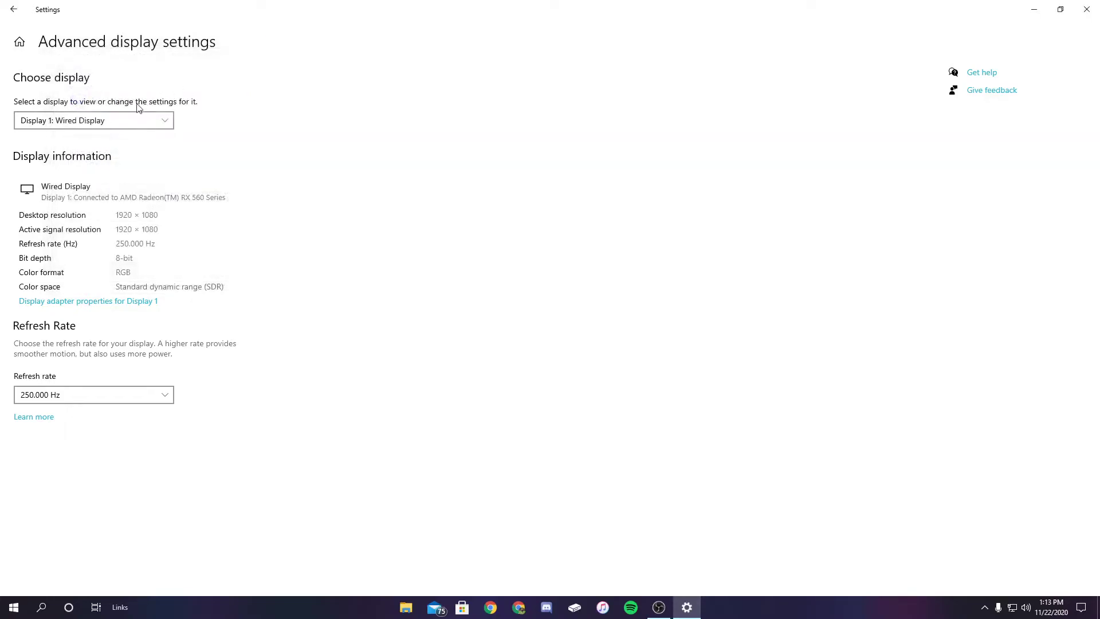
{"action": "left_click", "coordinate": [139, 118]}
{"action": "left_click", "coordinate": [269, 157]}
Reopen Display 1's adapter properties and pick 80 Hertz as the screen refresh rate.
{"action": "left_click", "coordinate": [97, 302]}
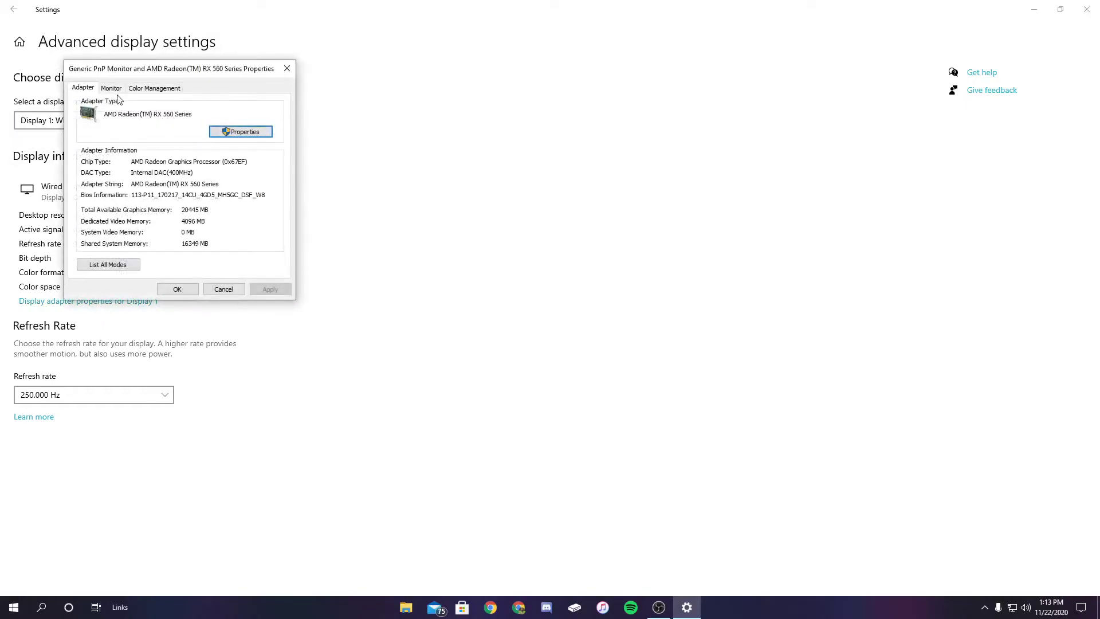
{"action": "left_click", "coordinate": [111, 89]}
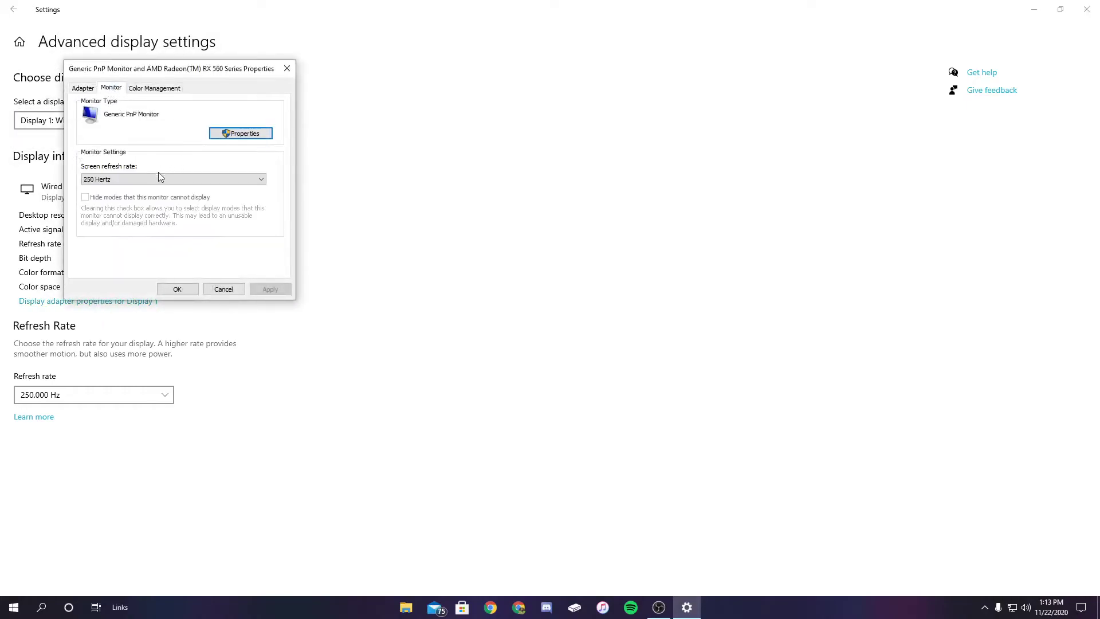
{"action": "left_click", "coordinate": [262, 179]}
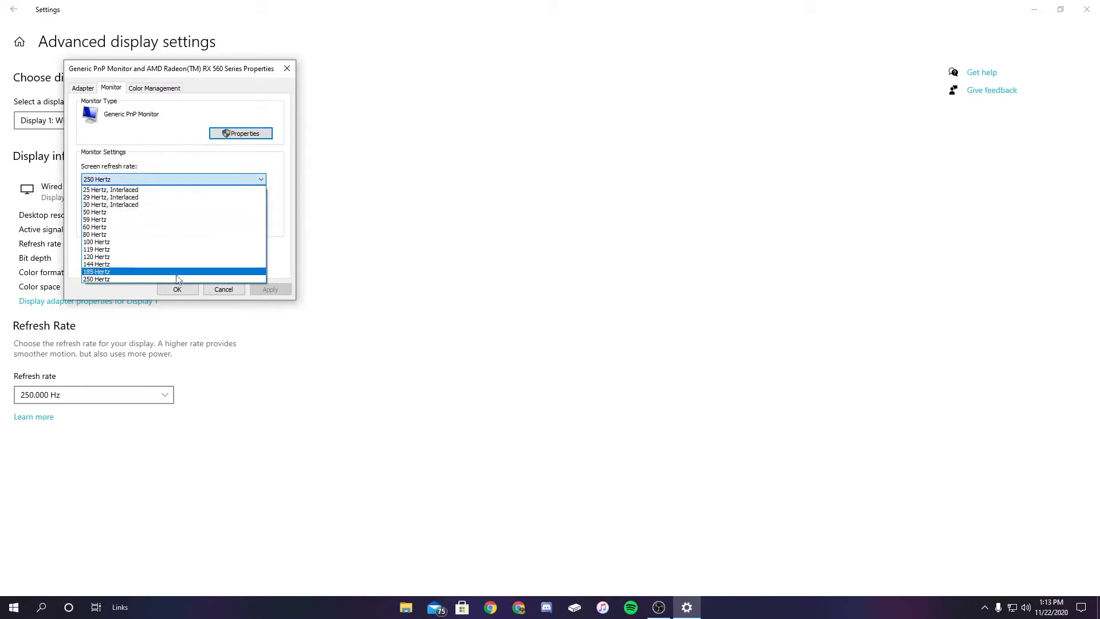
{"action": "left_click", "coordinate": [94, 235]}
Apply the 80 Hertz refresh rate, keep the changes, and close Properties with OK.
{"action": "left_click", "coordinate": [121, 236]}
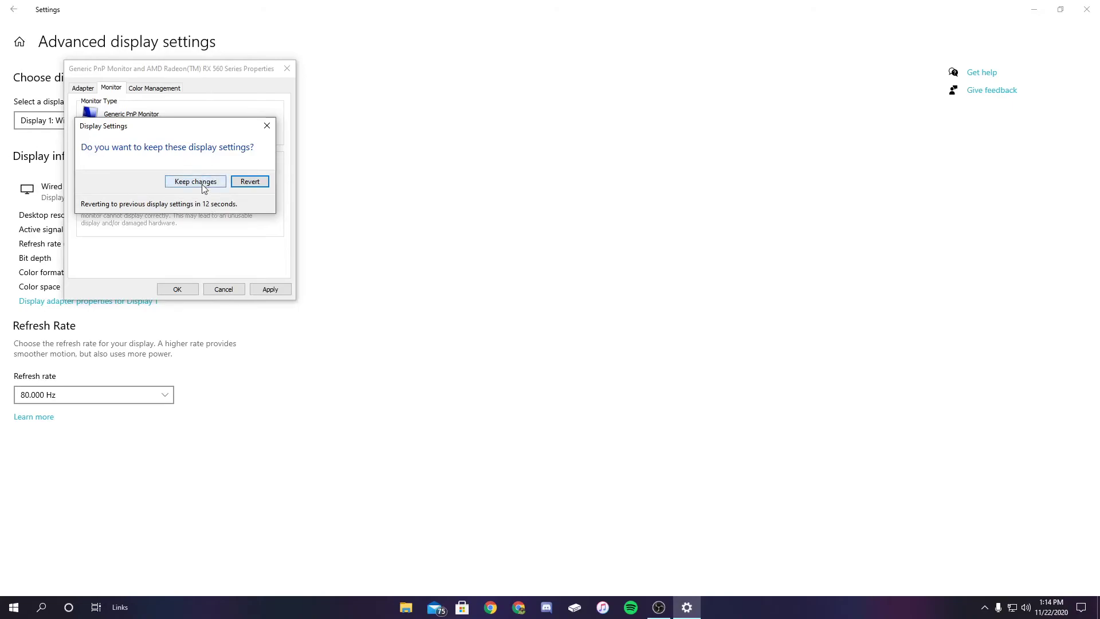
{"action": "left_click", "coordinate": [205, 182]}
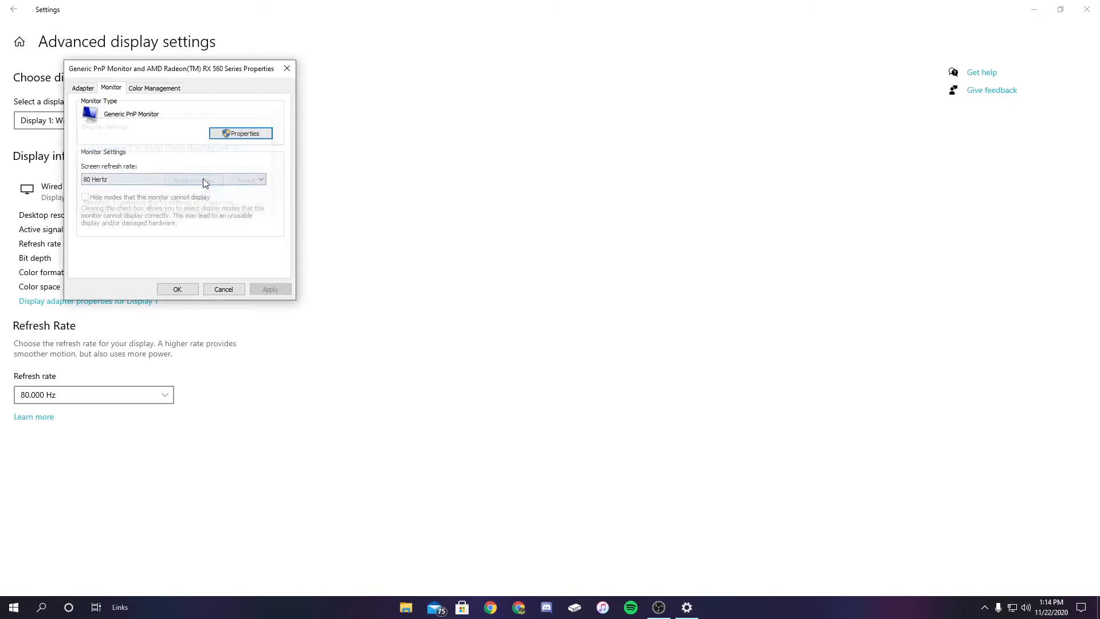
{"action": "left_click", "coordinate": [183, 290]}
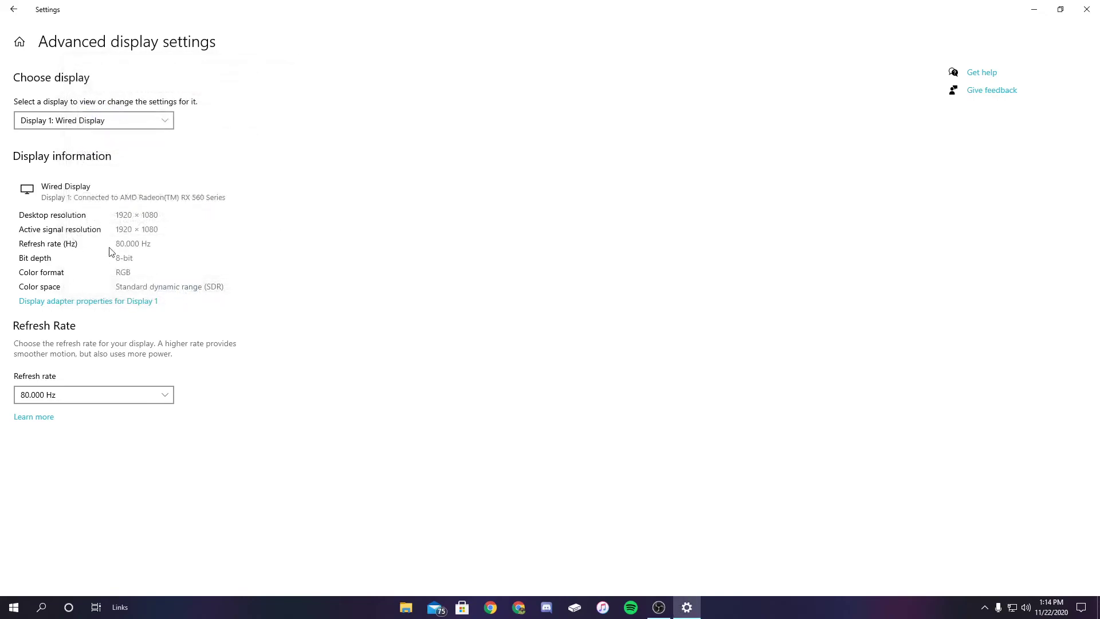